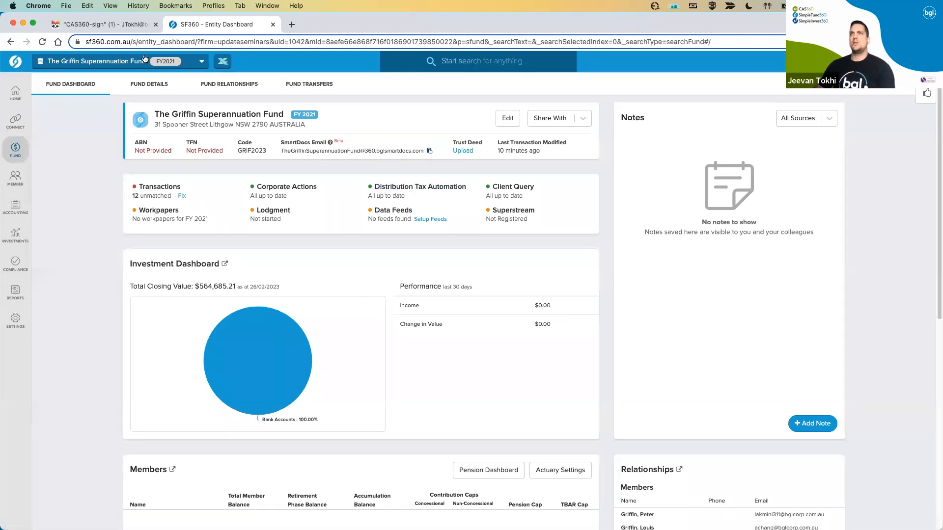
- In Gmail, address the "2021 Documents" draft to the fund's copied SmartDocs email address and send it with its PDF attachments
click(115, 27)
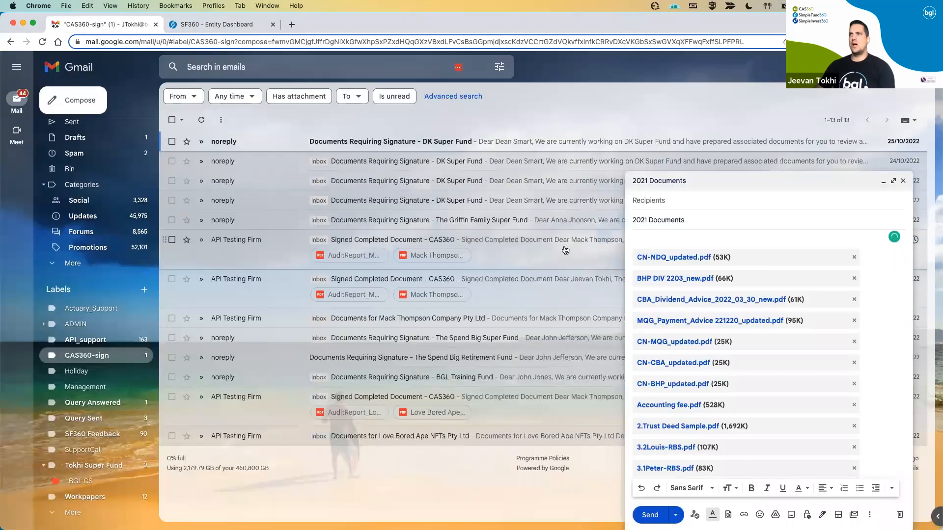
click(667, 201)
key(super+v)
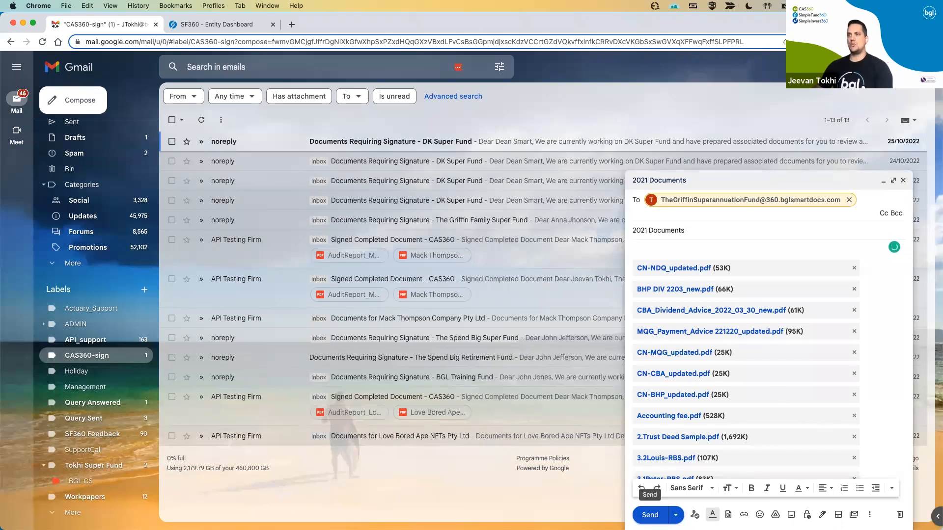
click(639, 511)
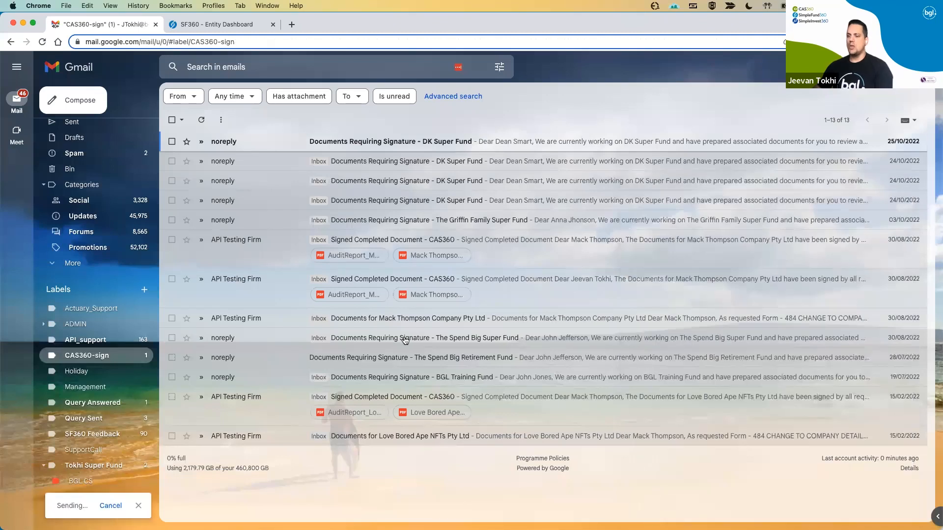
- Switch to PowerPoint and play the SmartDocs mobile app demo on the BGL SmartDocs slide
key(super+Tab)
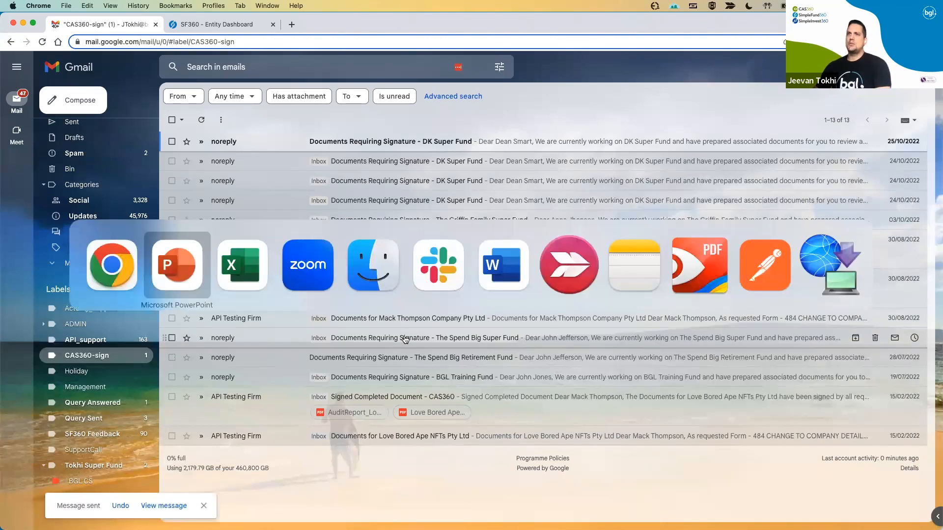
key(super+Tab)
key(super+Tab)
key(super+Tab)
key(super+Tab)
key(super+Tab)
key(super+Tab)
key(super+Tab)
key(super+Tab)
key(super+Tab)
key(super+Tab)
key(super+Tab)
key(super+Tab)
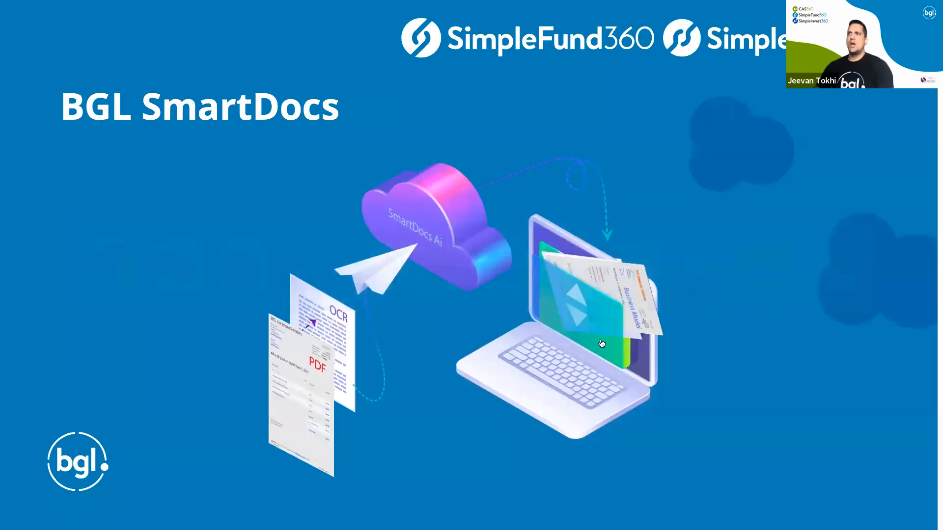
click(675, 295)
click(463, 214)
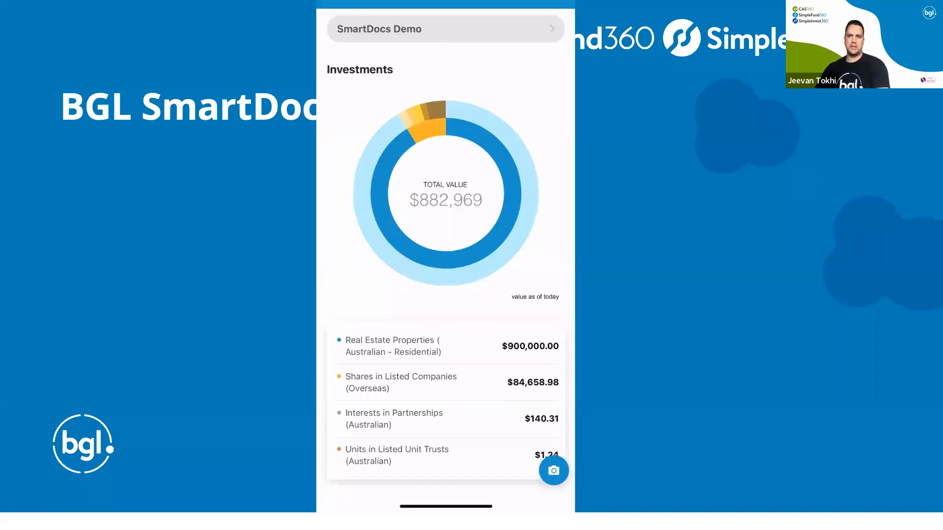
- Return to SF360 in Chrome and open Smart Matching for The Griffin Superannuation Fund
key(super+Tab)
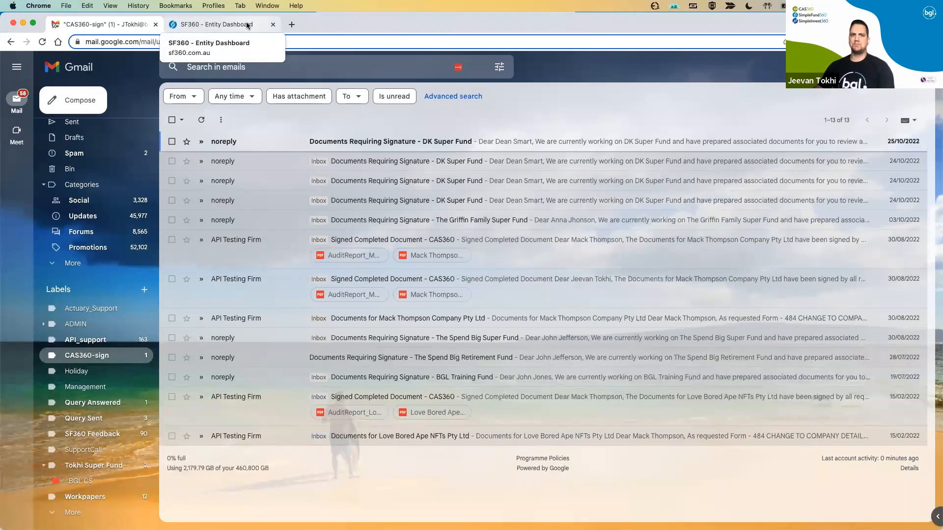
click(250, 25)
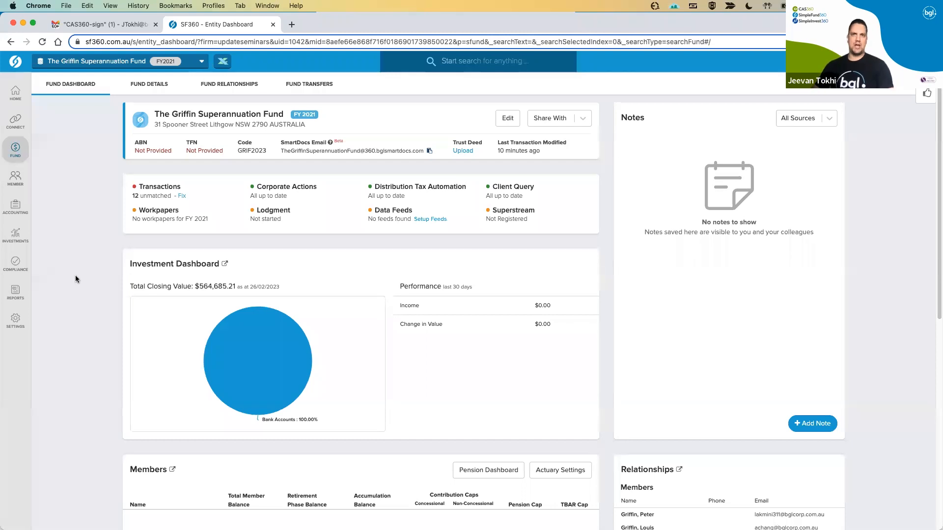
mouse_move(15, 209)
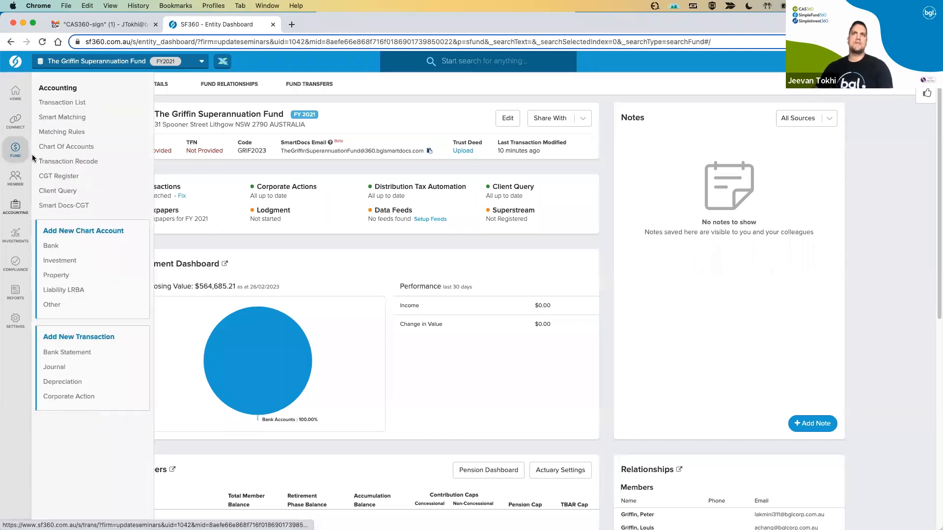
click(54, 118)
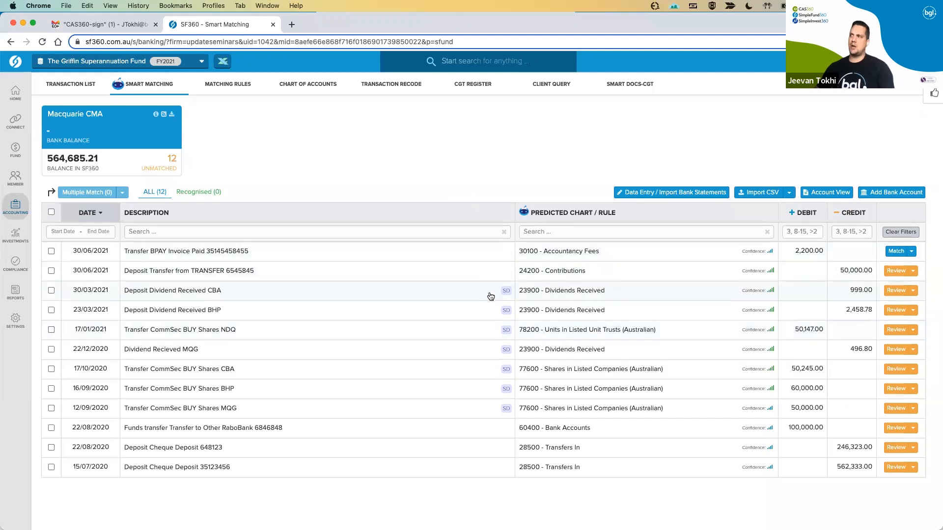
- Open the 12/09/2020 MQG share purchase and add investment account MQG.AX - Macquarie Group Limited under 77600 Shares in Listed Companies (Australian)
click(507, 409)
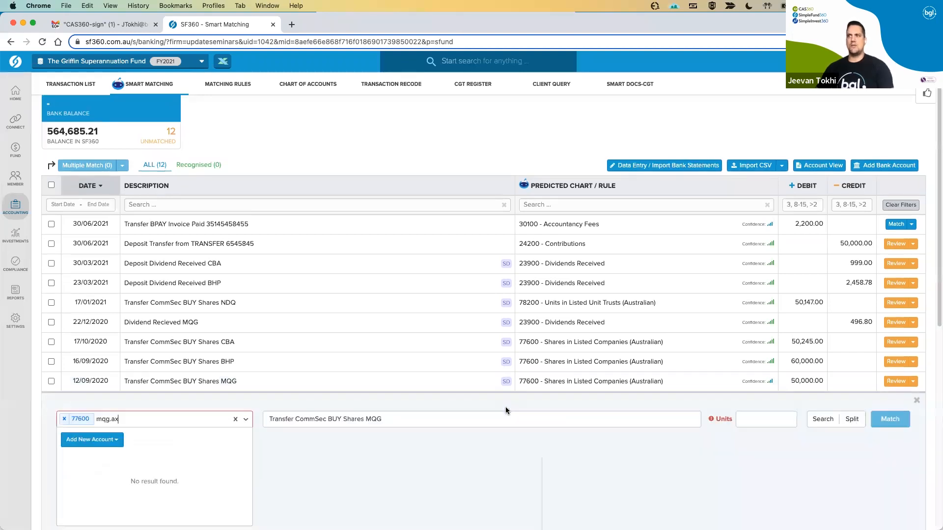
scroll(582, 297, down, 3)
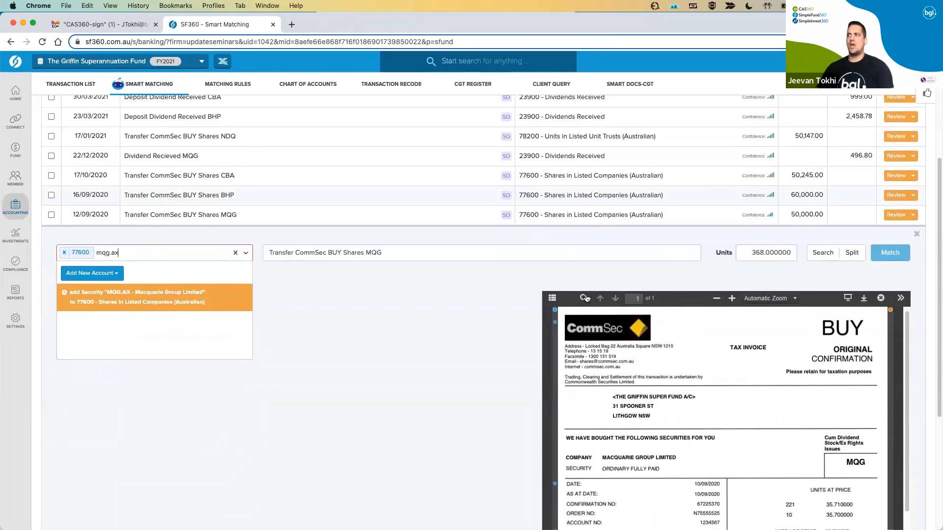
scroll(585, 298, down, 2)
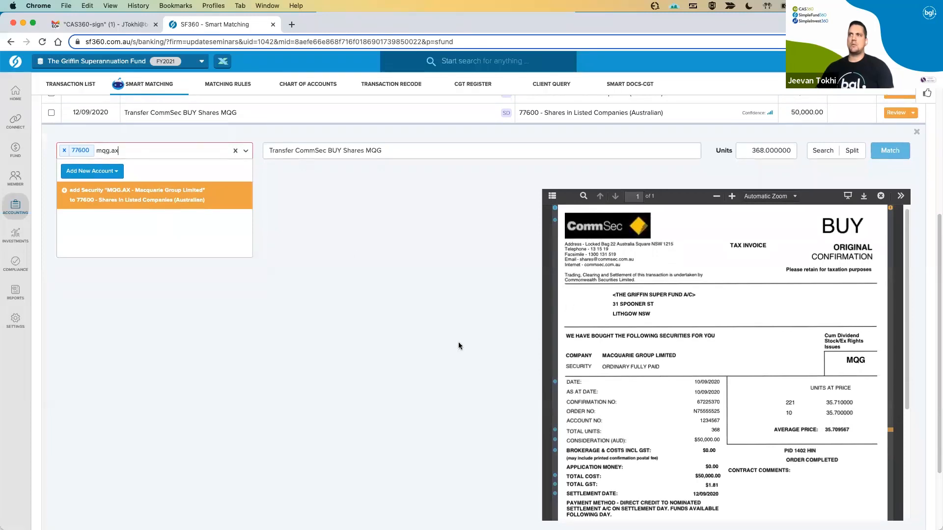
scroll(458, 346, up, 1)
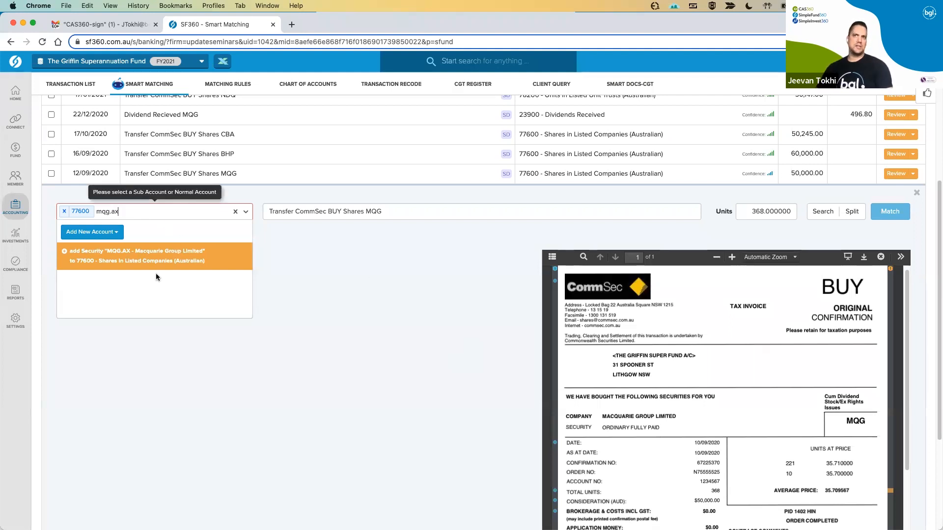
click(155, 258)
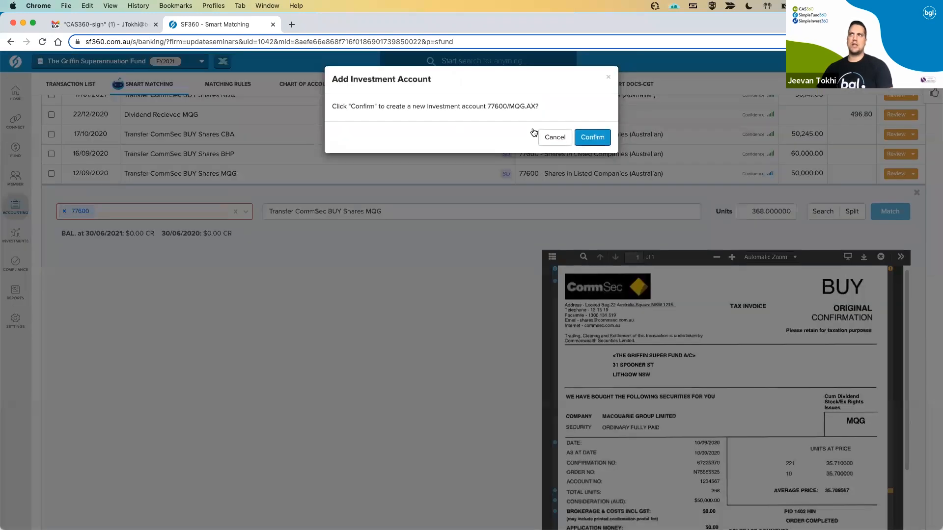
click(592, 139)
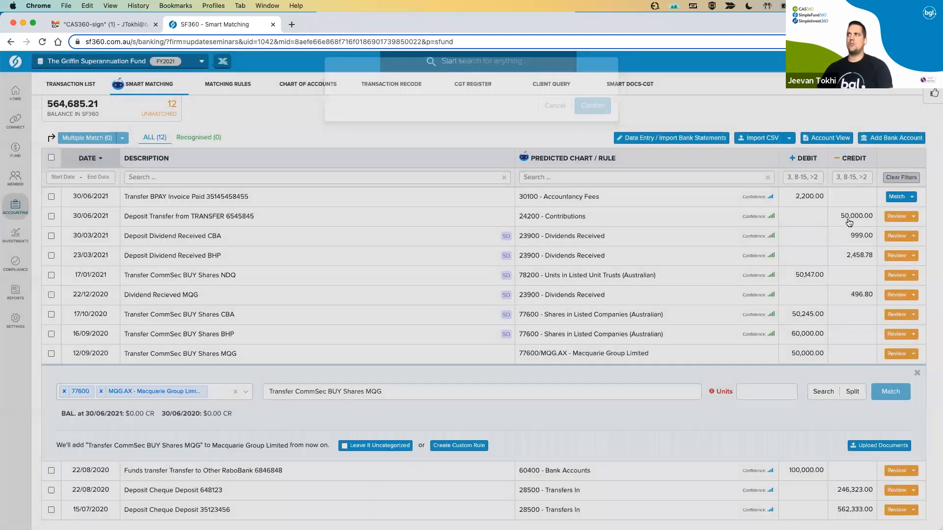
- Check the MQG purchase's contract date against the attached buy confirmation and match the transaction
scroll(721, 270, down, 5)
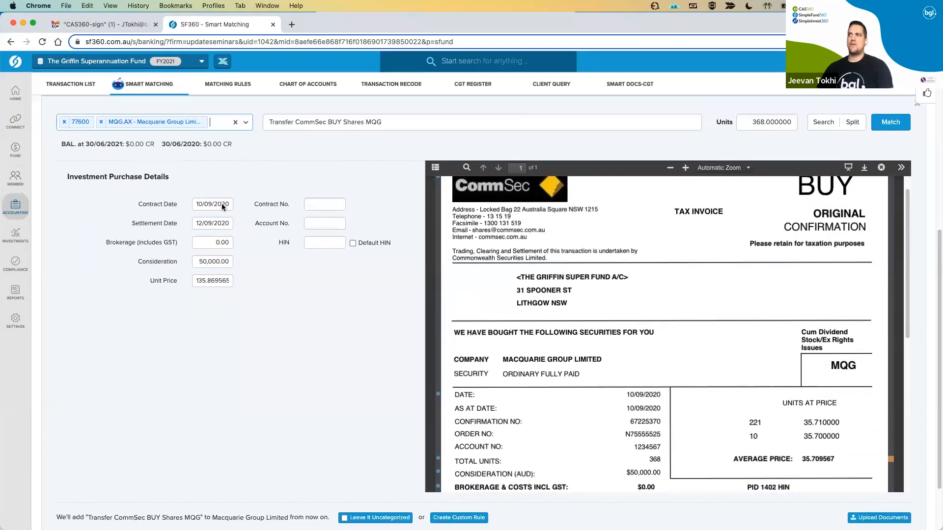
click(222, 203)
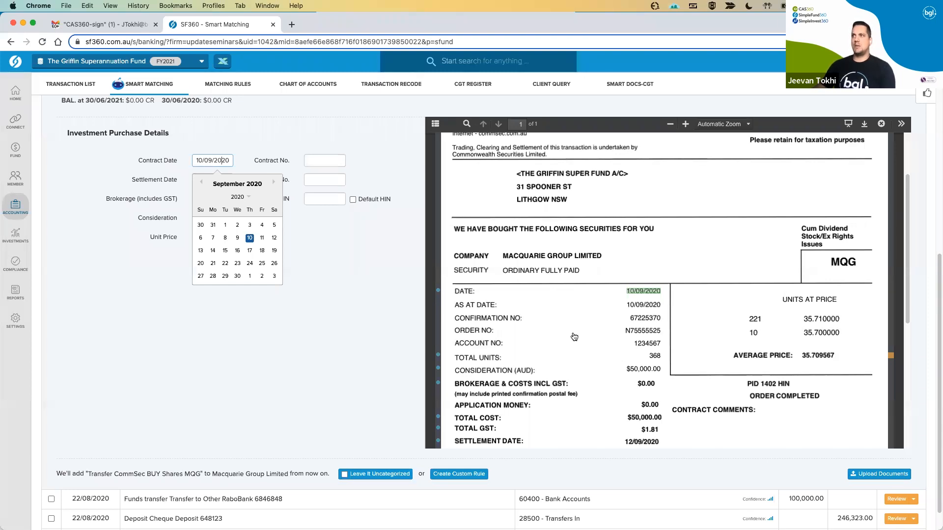
scroll(543, 282, down, 1)
scroll(587, 248, up, 5)
scroll(390, 283, up, 5)
click(890, 257)
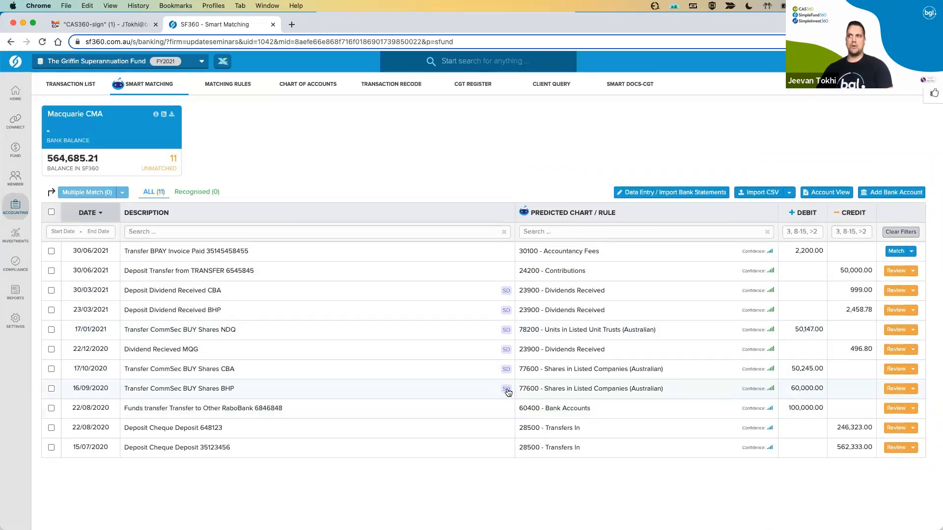
- Add an investment account for BHP Group Limited under 77600 for the 16/09/2020 BHP share purchase and match that transaction
click(435, 387)
scroll(340, 334, down, 3)
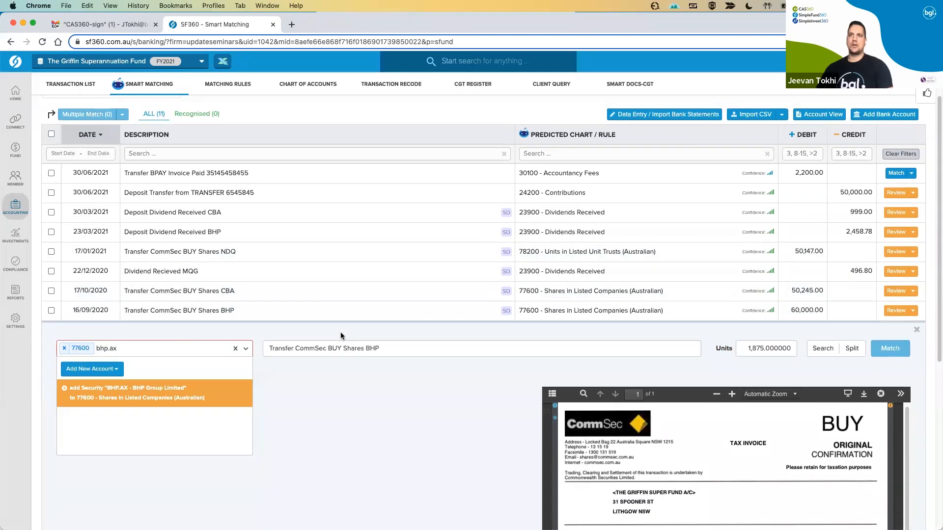
click(204, 387)
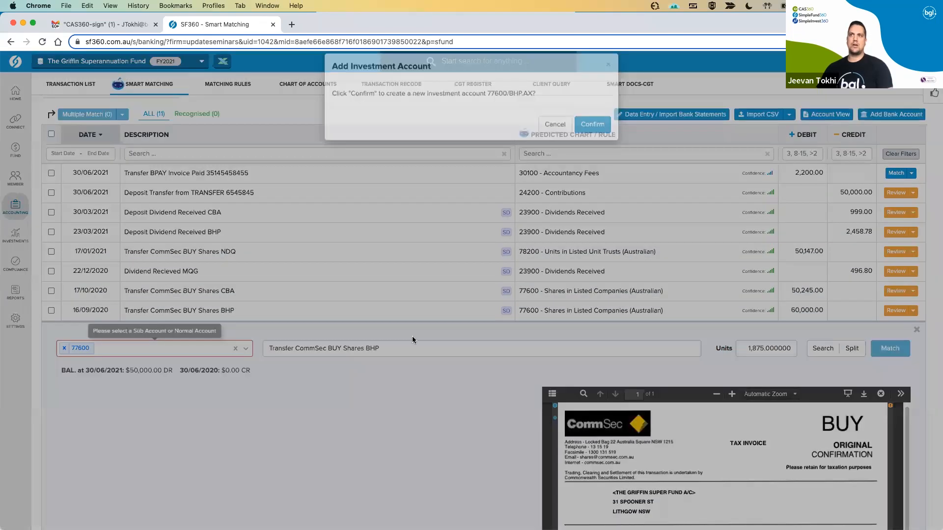
click(592, 136)
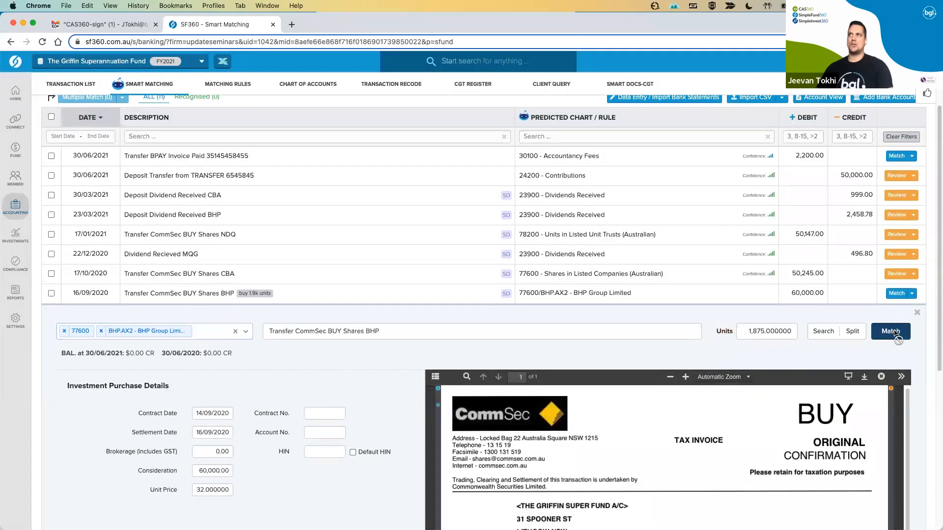
click(891, 332)
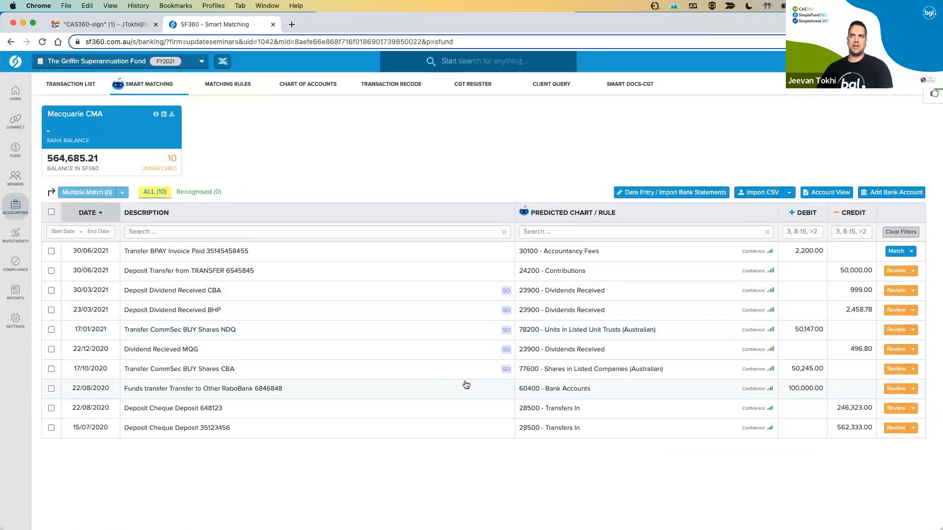
- Assign the 22/12/2020 MQG dividend to 23900 / MQG.AX and check its franked, unfranked and franking credit amounts against the dividend statement
click(506, 352)
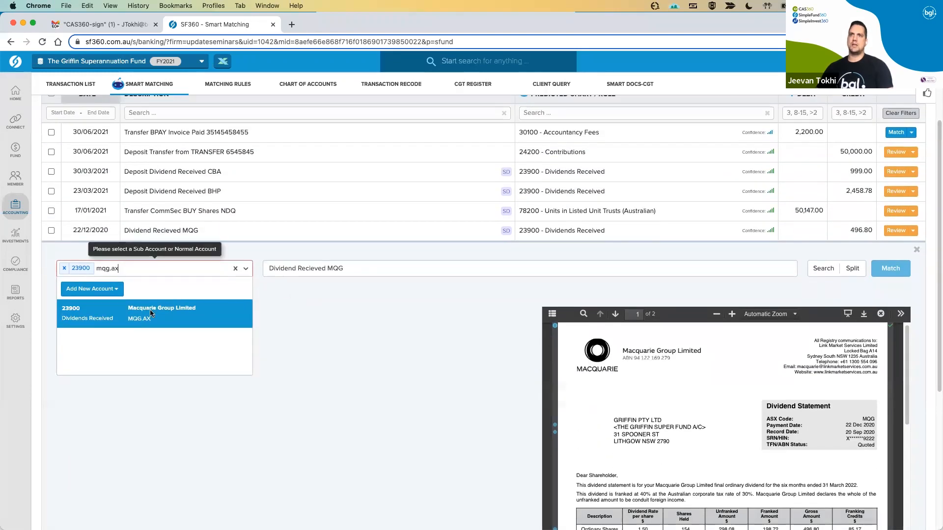
click(146, 317)
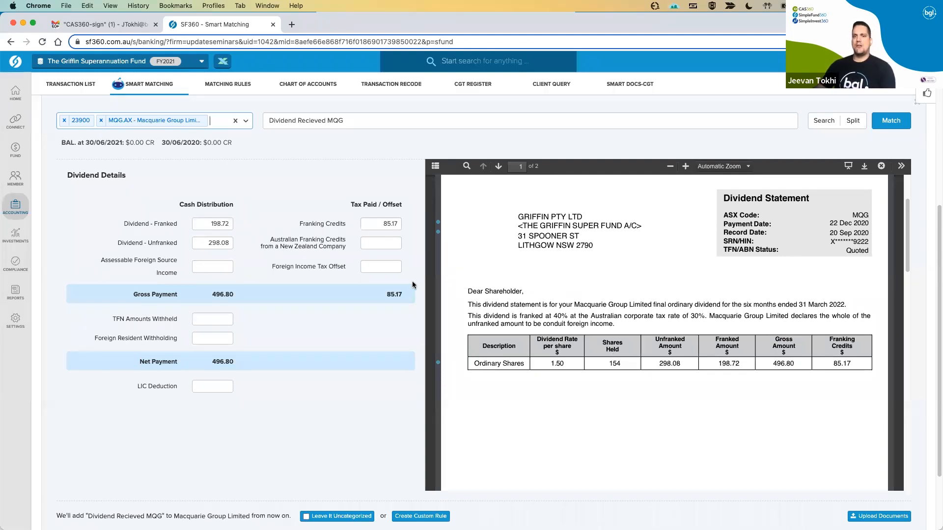
click(206, 225)
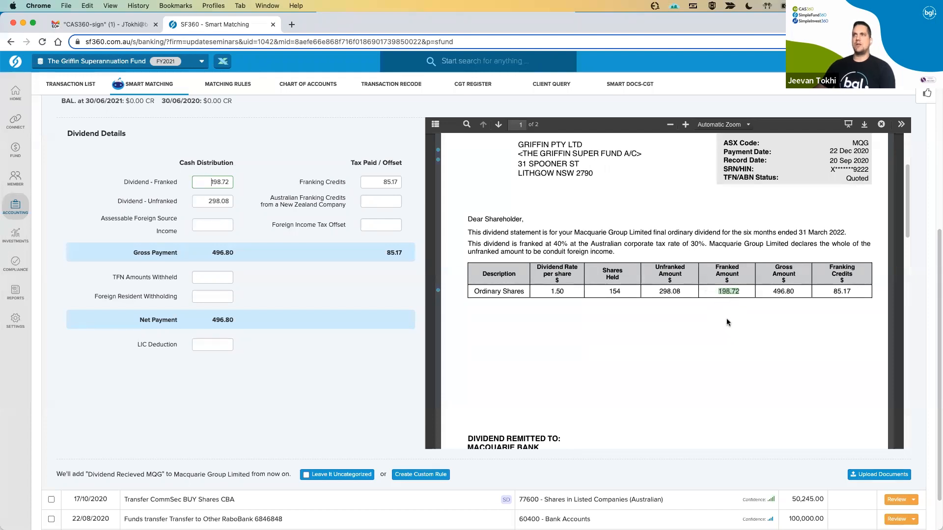
click(204, 203)
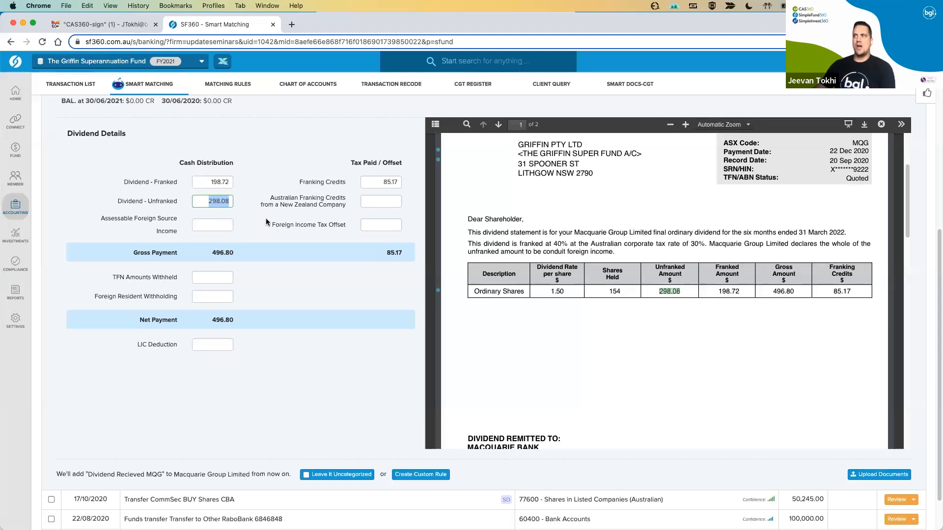
click(383, 182)
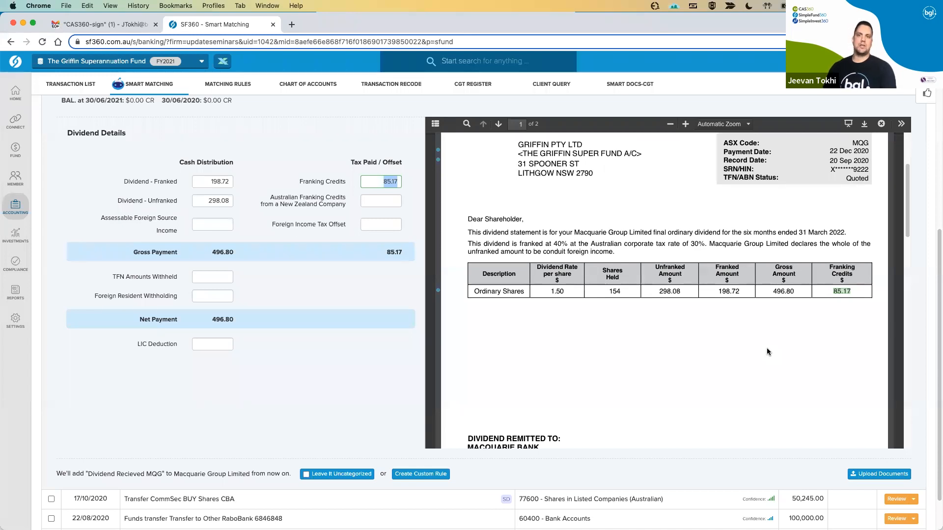
- Match the MQG dividend transaction with its extracted dividend details
scroll(630, 276, up, 2)
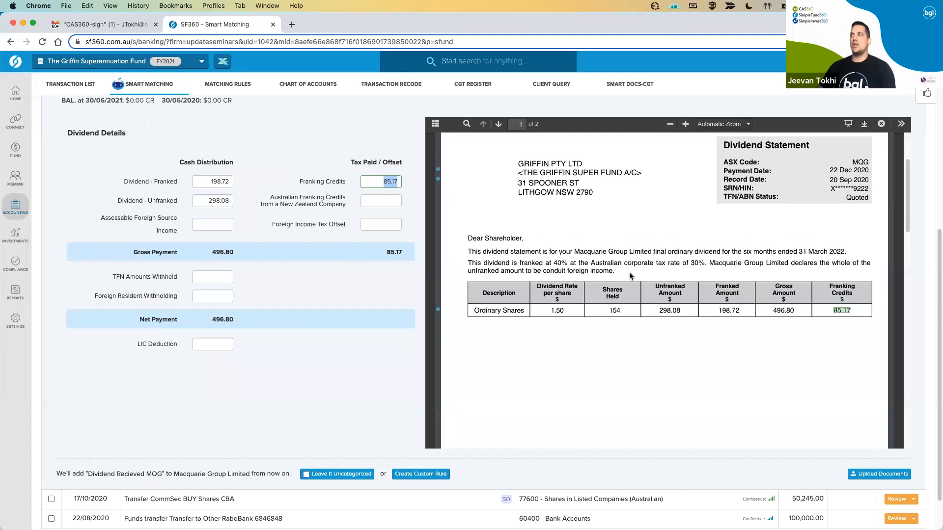
scroll(630, 276, up, 10)
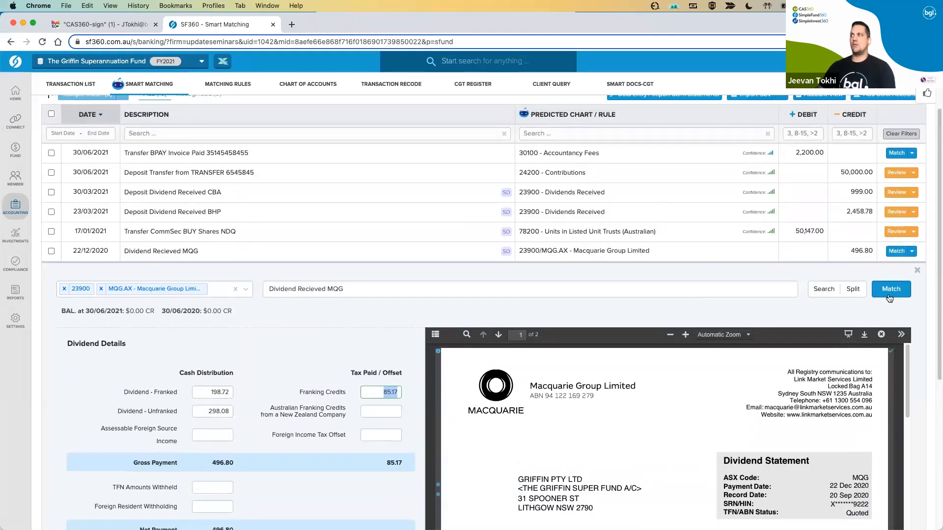
click(891, 290)
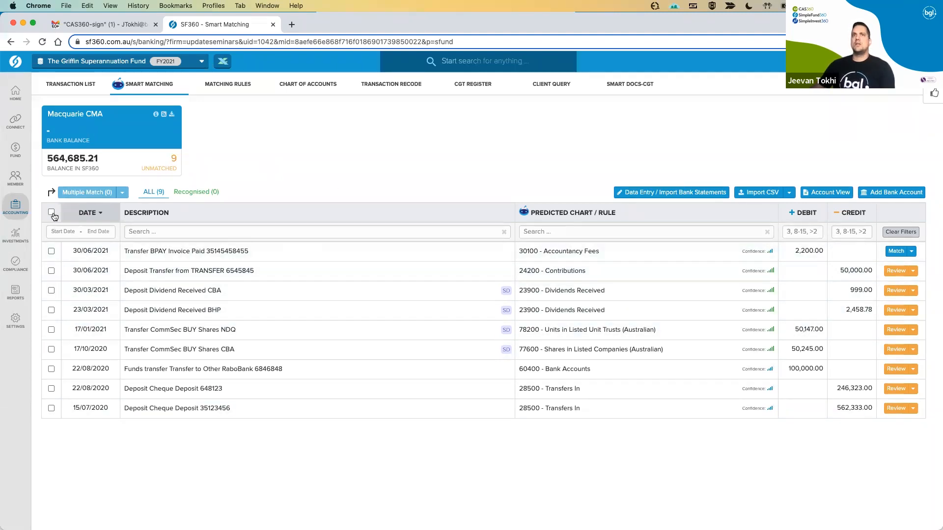
- Open the fund's Transaction List and examine the matched MQG and BHP entries and their attached documents
mouse_move(16, 206)
click(47, 102)
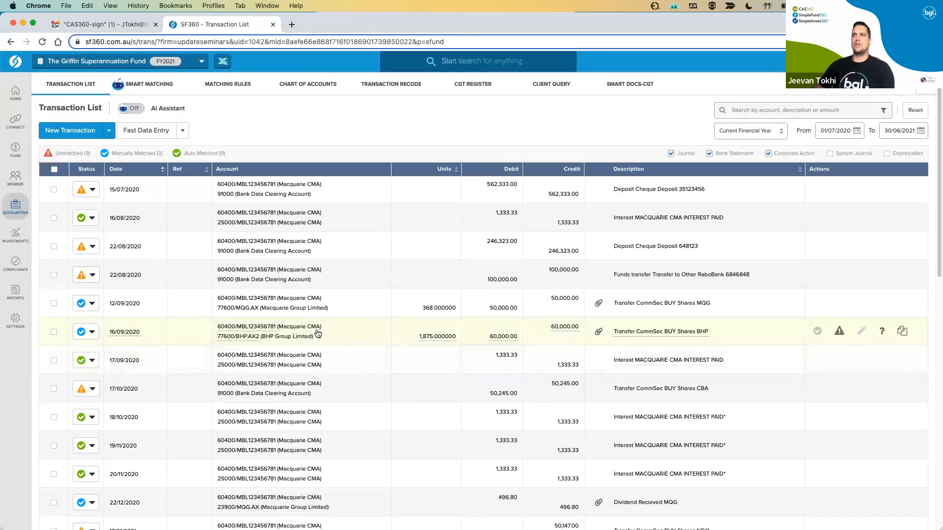
scroll(317, 333, down, 1)
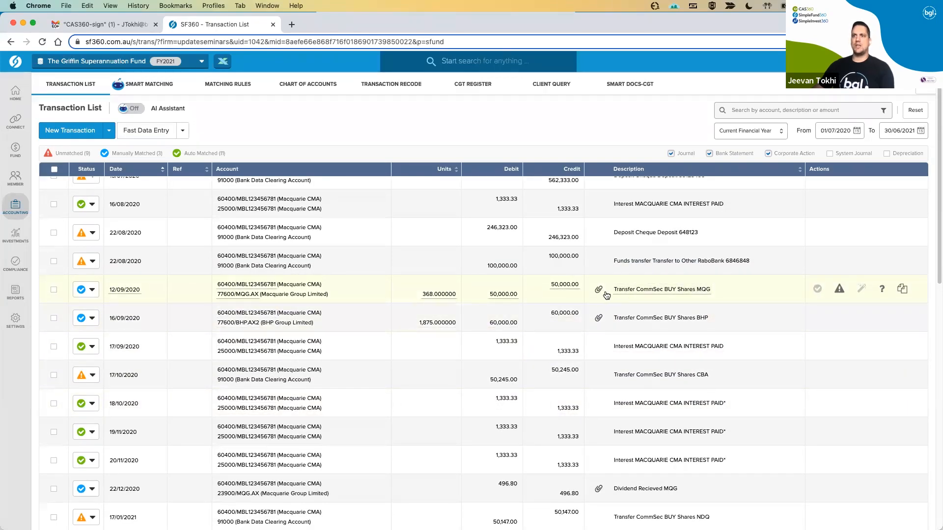
scroll(505, 362, down, 5)
scroll(505, 362, up, 6)
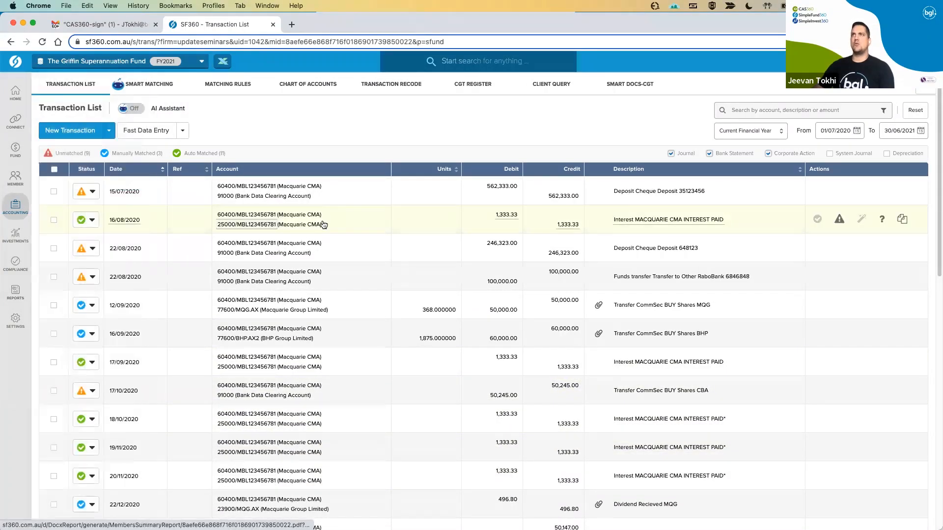
- Open the fund's document list to view the PDFs uploaded through SmartDocs
mouse_move(15, 293)
click(56, 146)
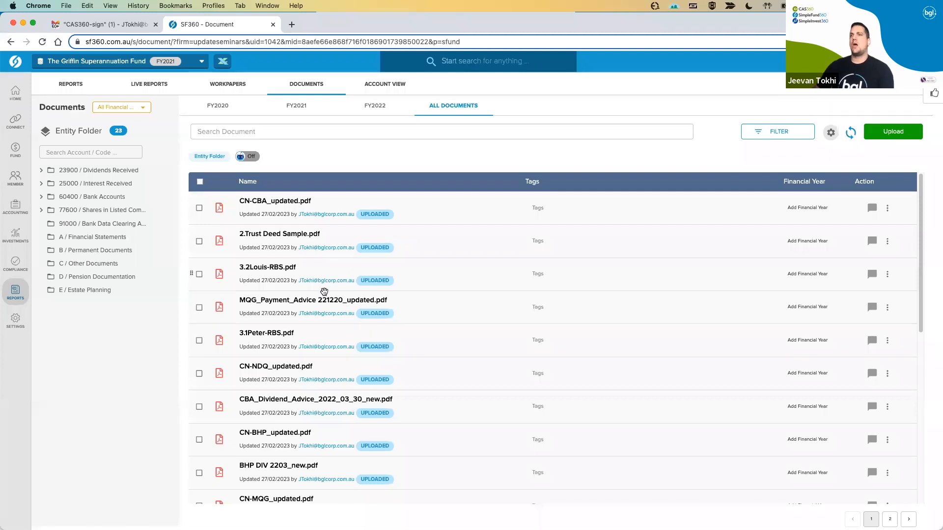
- Search the fund's documents for "payment" and review BHP DIV 2203_new.pdf beside its extracted dividend statement details
click(259, 135)
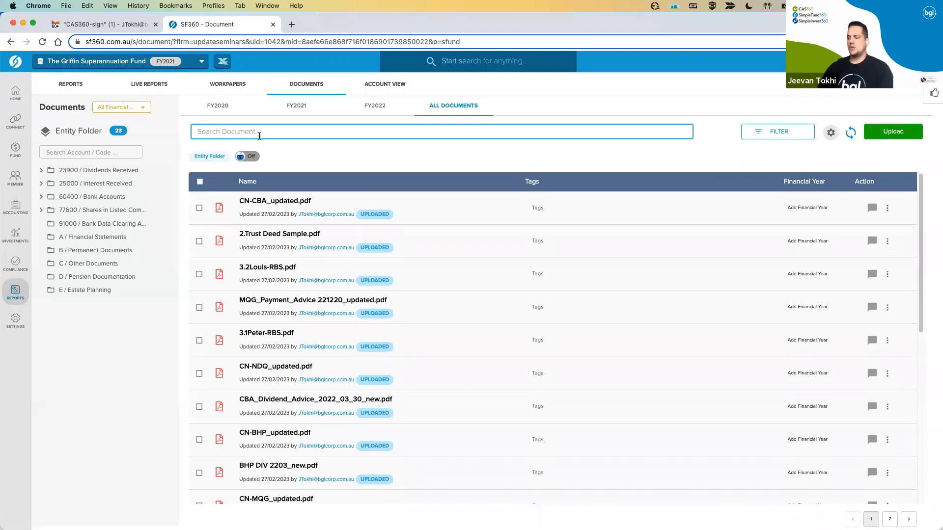
text(payment)
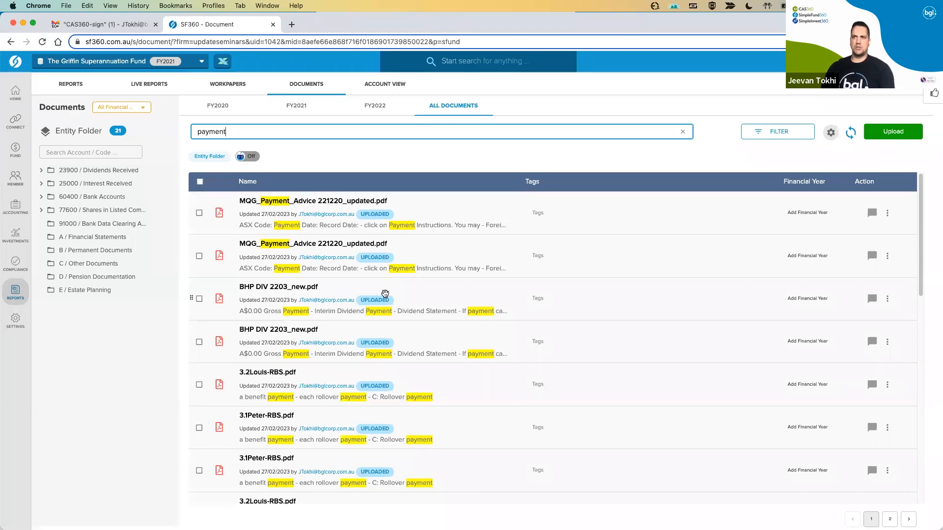
click(287, 331)
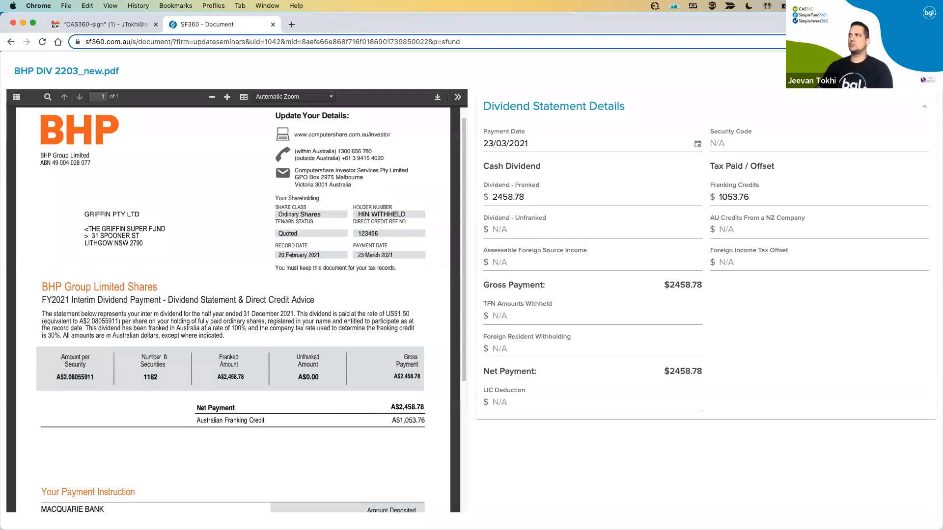
click(924, 71)
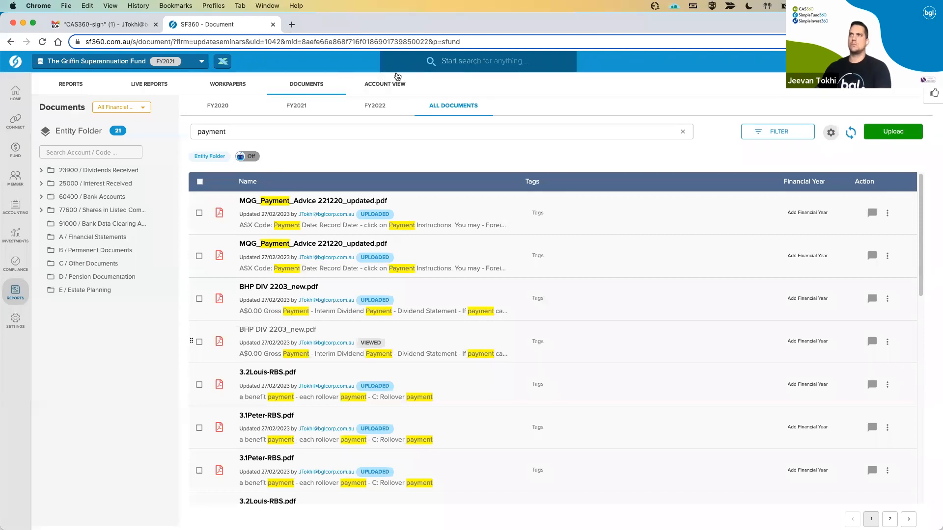
- Switch to PowerPoint and advance the presentation to the SuperStream slide
key(super+Tab)
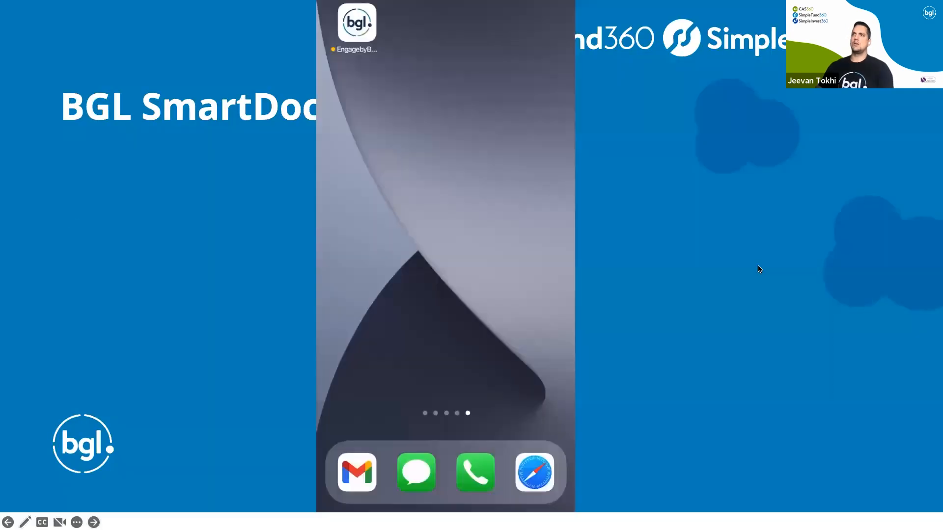
click(880, 295)
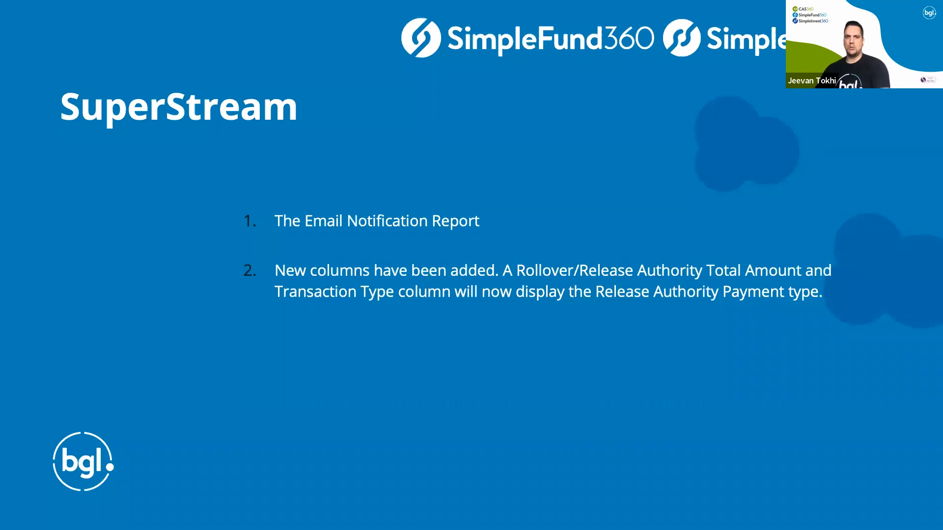
- Switch back to Chrome, open the SuperStream Dashboard and display its available export reports
key(super+Tab)
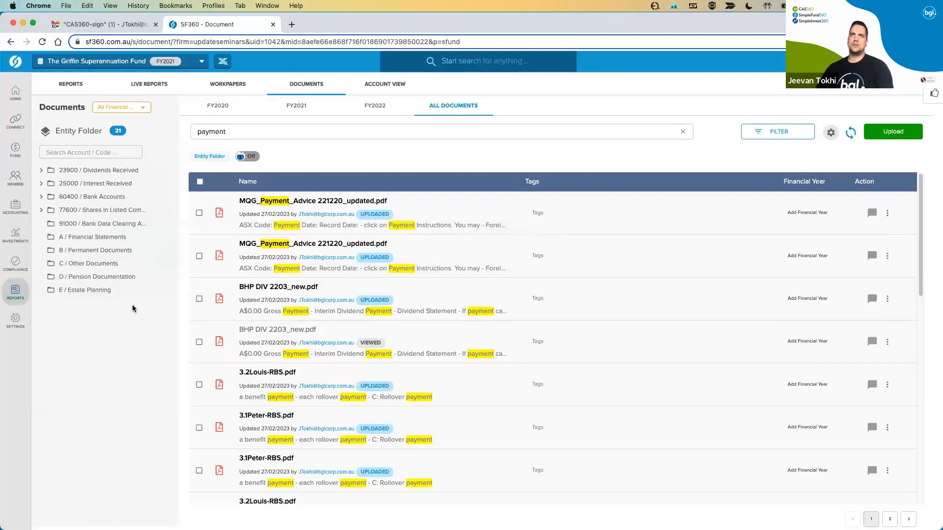
mouse_move(15, 125)
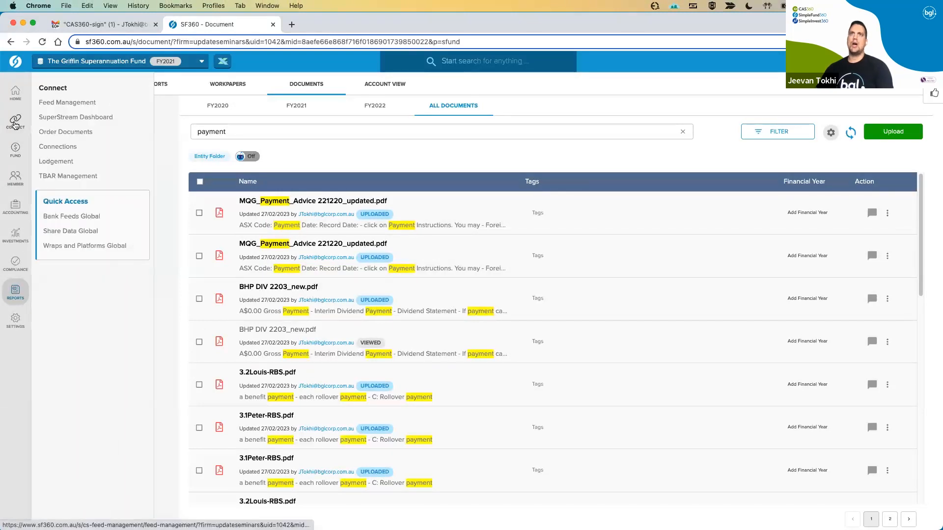
click(79, 118)
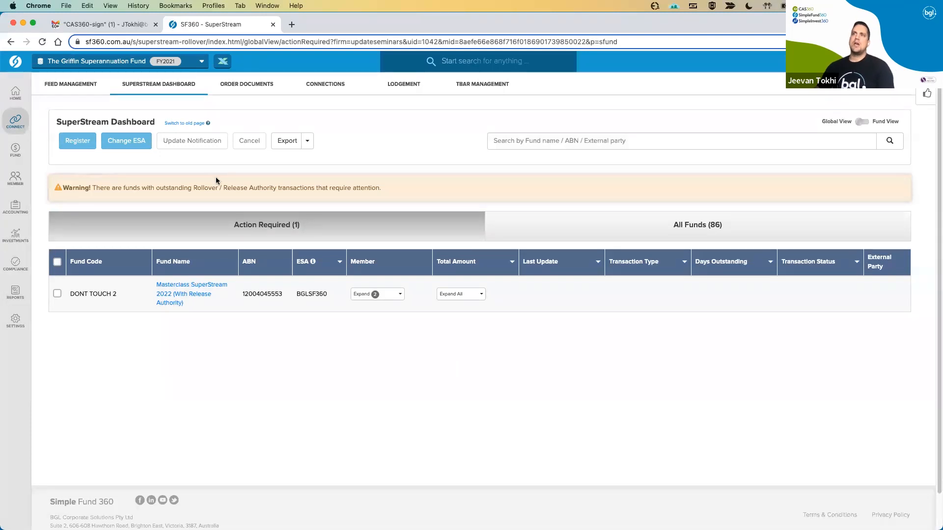
click(308, 141)
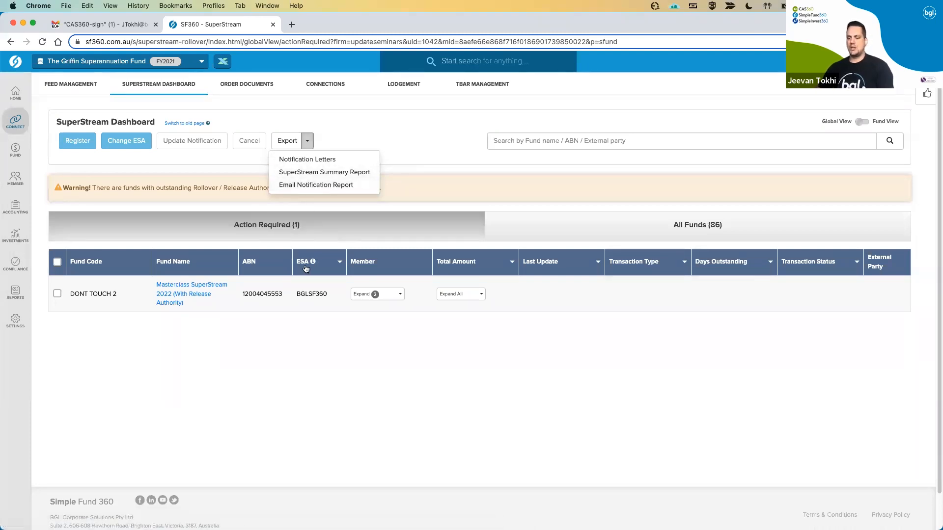
- Switch to Excel and arrange the superstream_email_notifications.xls window to examine its email and notification columns
key(super+Tab)
key(super+Tab)
key(super+Tab)
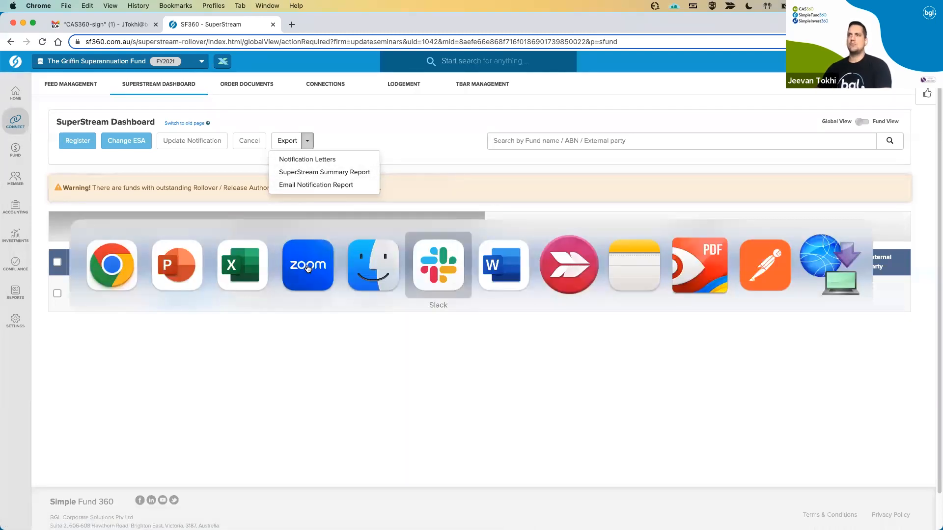
key(super+Tab)
key(super+Tab)
key(super+Tab)
key(super+Tab)
key(super+Tab)
key(super+Tab)
key(super+Tab)
key(super+Tab)
key(super+Tab)
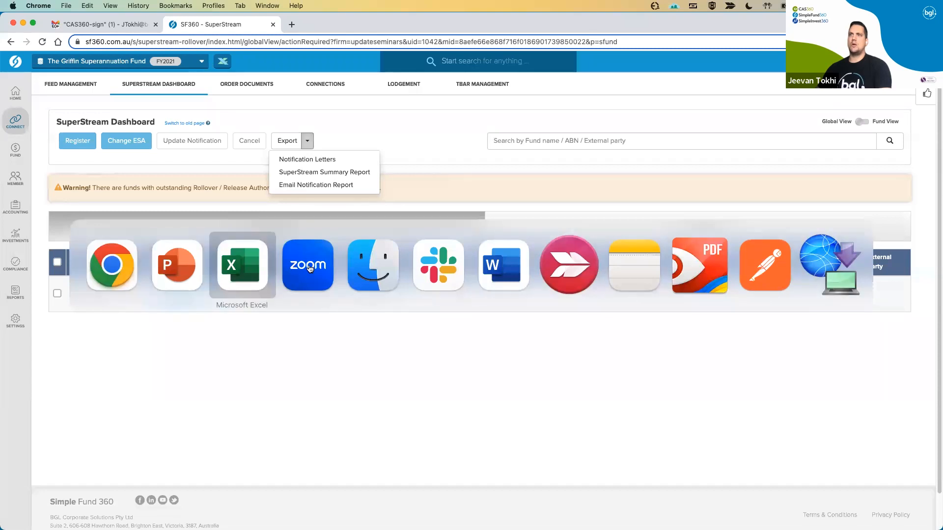
drag(317, 243, 253, 131)
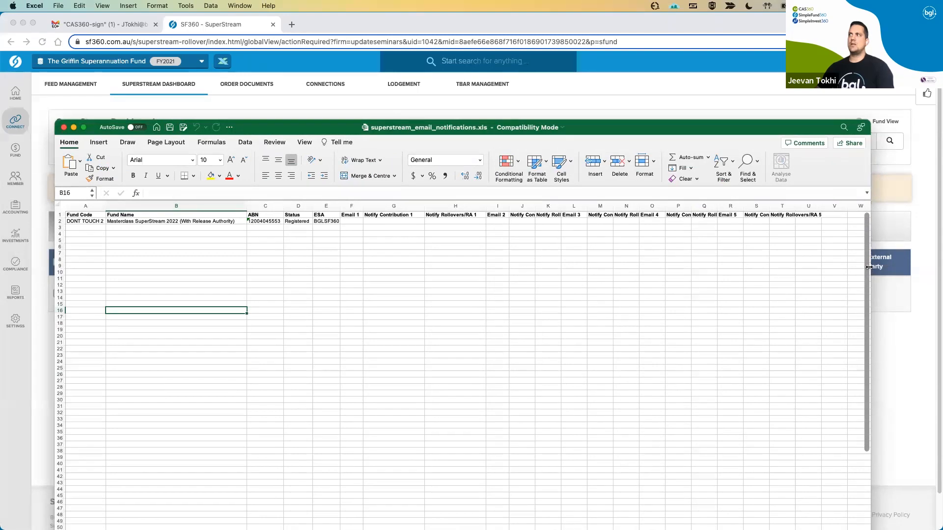
drag(884, 270, 899, 270)
drag(576, 131, 564, 99)
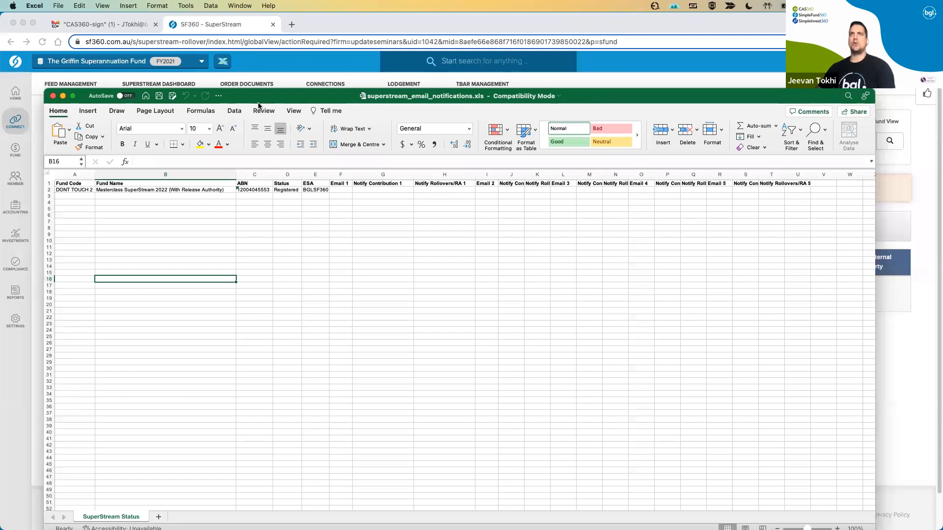
- Close the superstream_email_notifications.xls workbook and dismiss the export options on the SuperStream Dashboard
drag(258, 102, 278, 106)
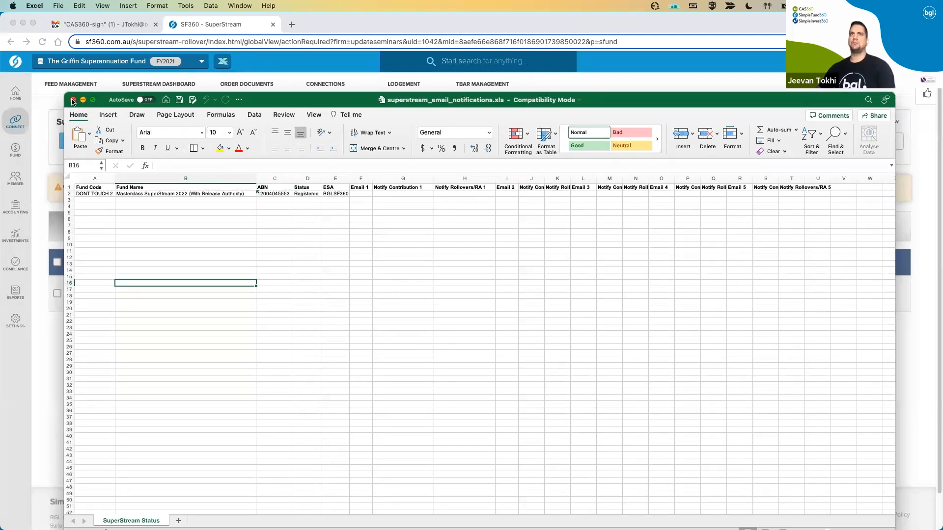
click(73, 101)
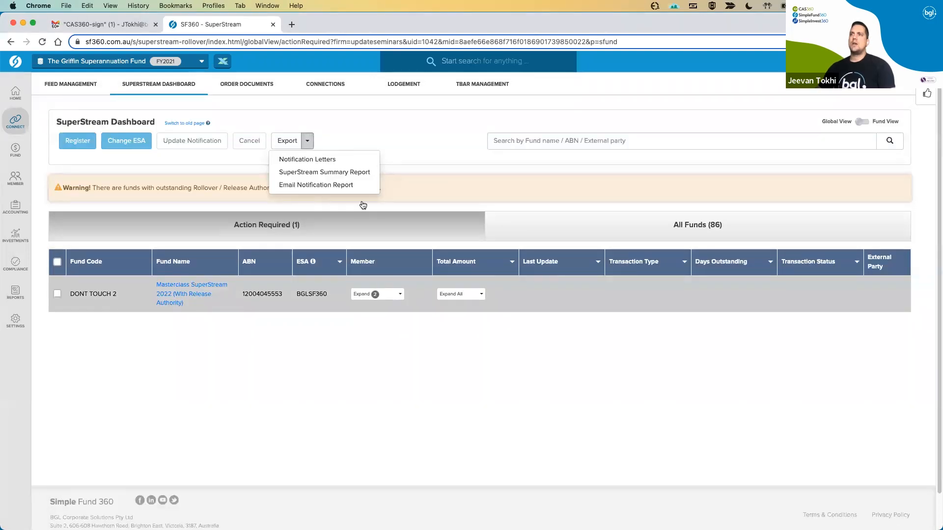
click(343, 262)
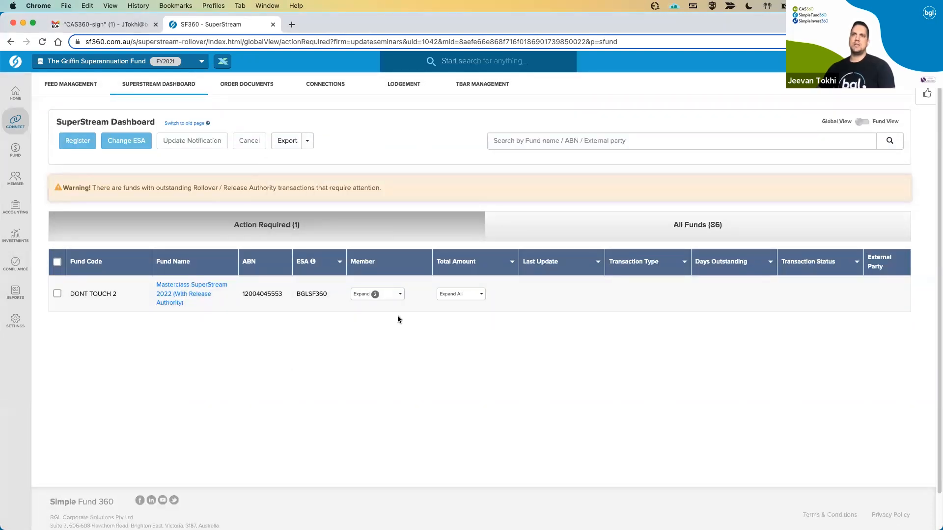
- Expand the member transactions and total amounts of the DONT TOUCH 2 fund, and check the Transaction Type filter options
click(397, 295)
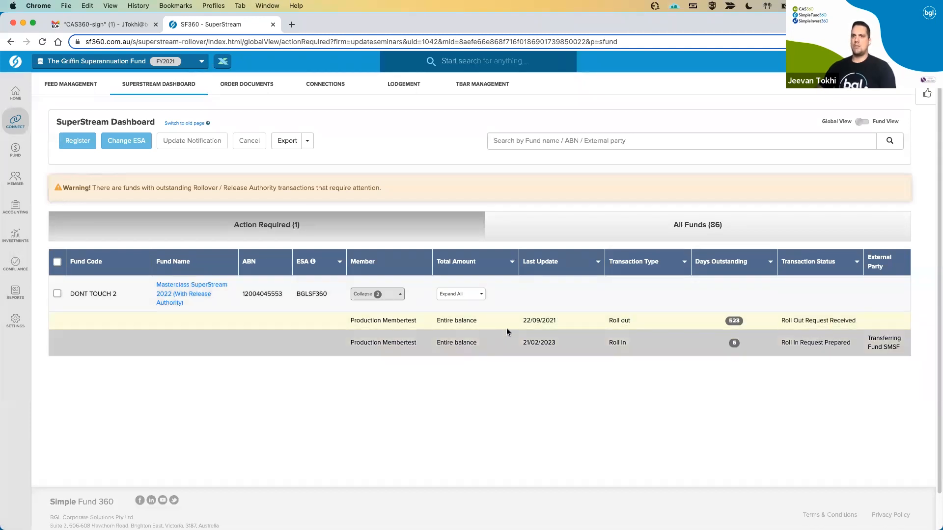
click(476, 295)
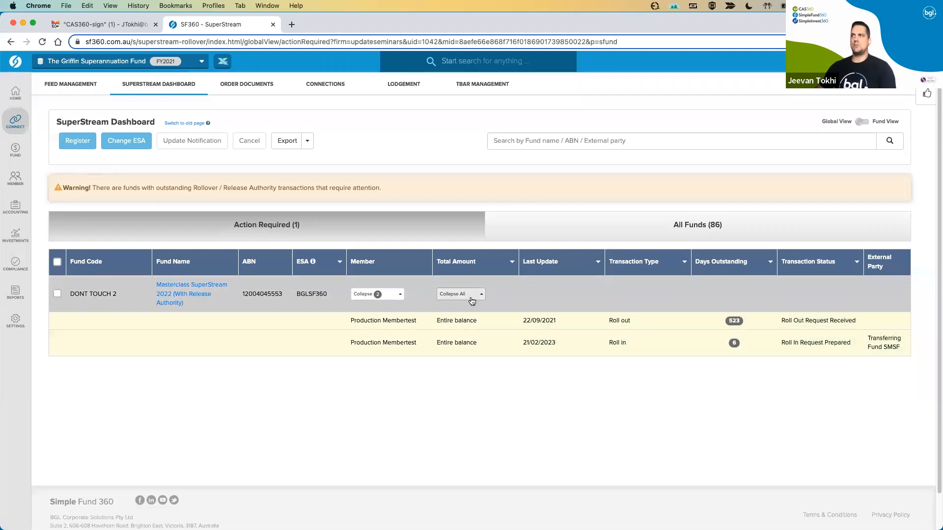
click(684, 265)
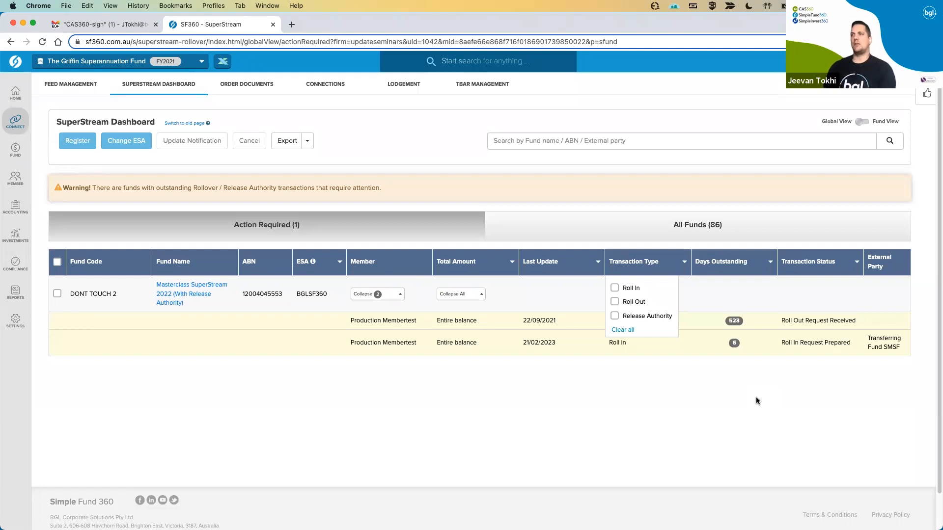
click(598, 396)
- Switch to PowerPoint and advance the presentation to the 29 Corporate Actions slide
key(super+Tab)
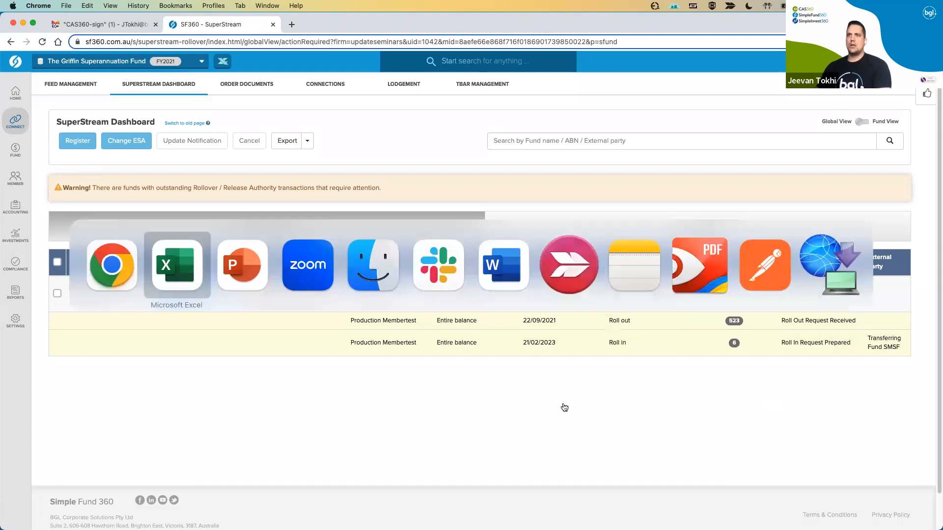
key(super+Tab)
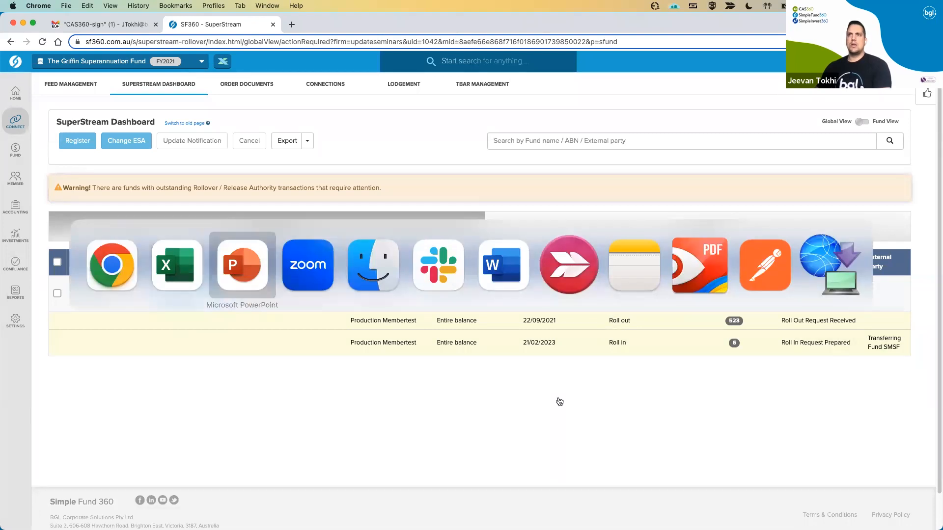
click(673, 340)
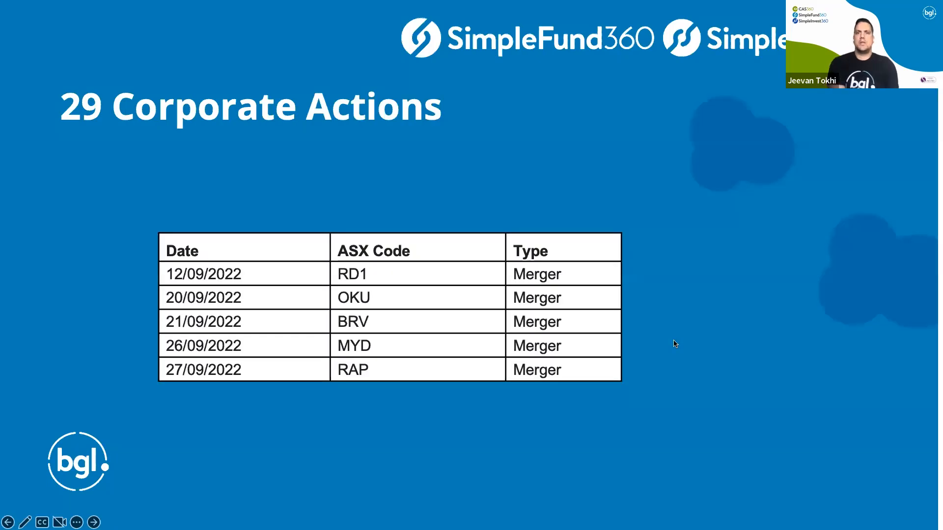